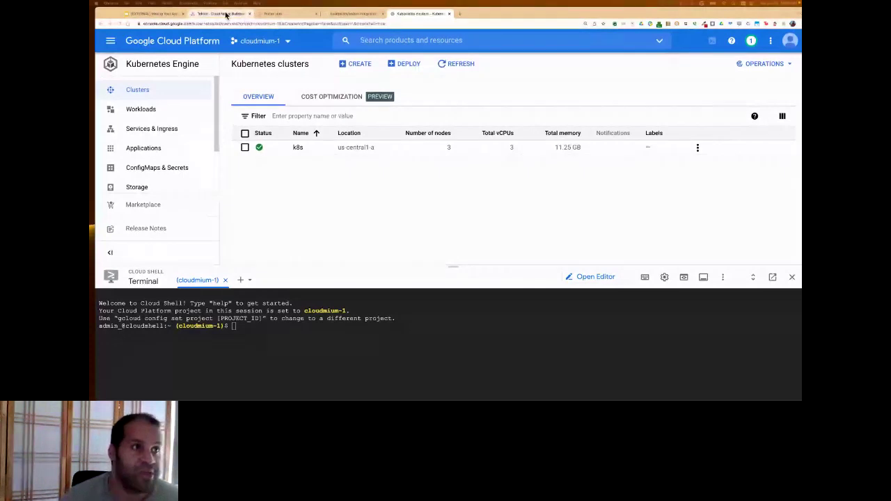
# Step: Open the buildpacks/tekton-integration repository on GitHub and get its HTTPS clone URL
pyautogui.click(354, 14)
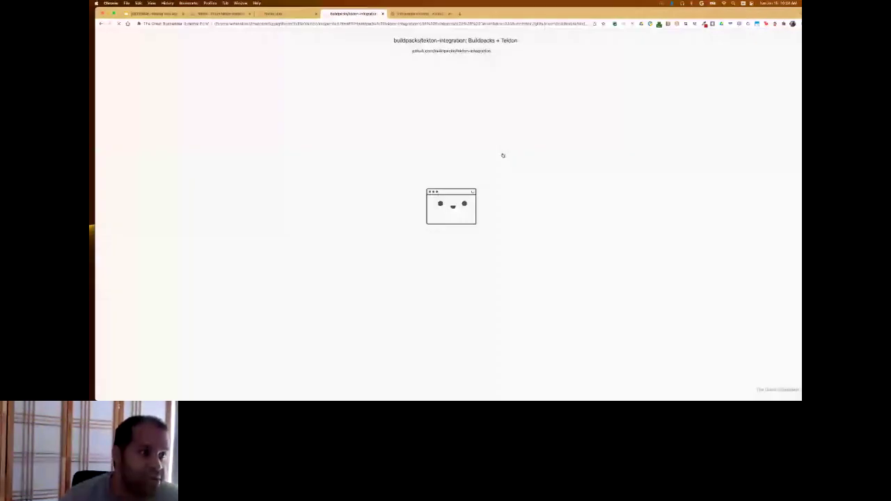
pyautogui.click(502, 155)
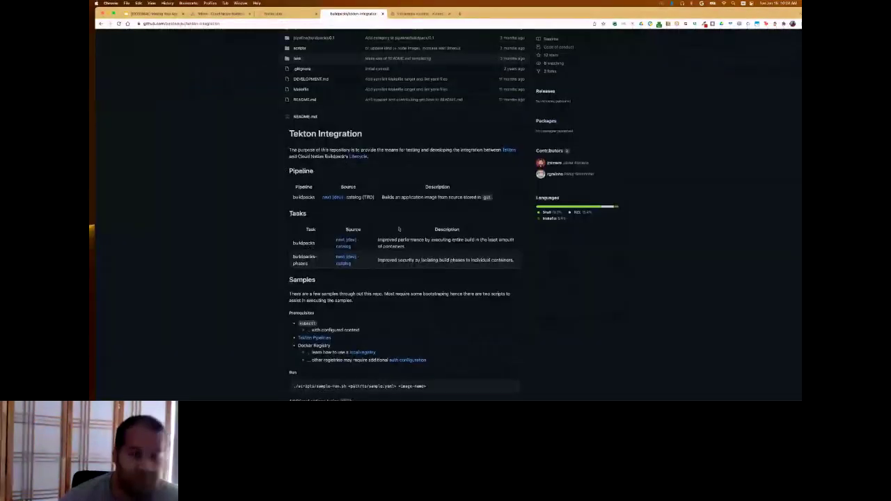
pyautogui.scroll(-1, 418, 251)
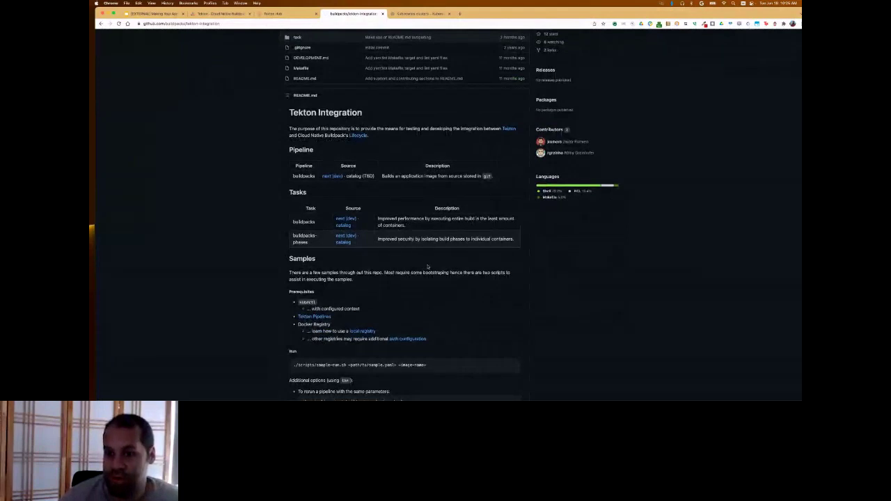
pyautogui.scroll(-3, 427, 267)
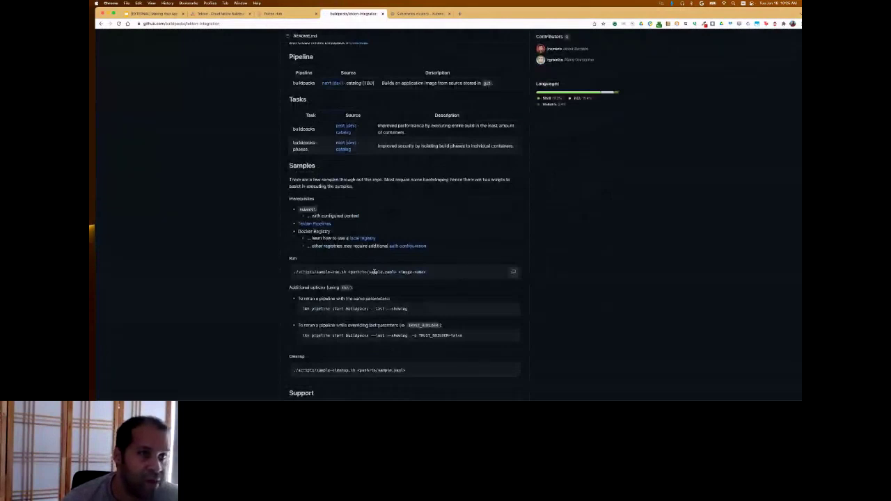
pyautogui.scroll(6, 374, 271)
pyautogui.click(517, 91)
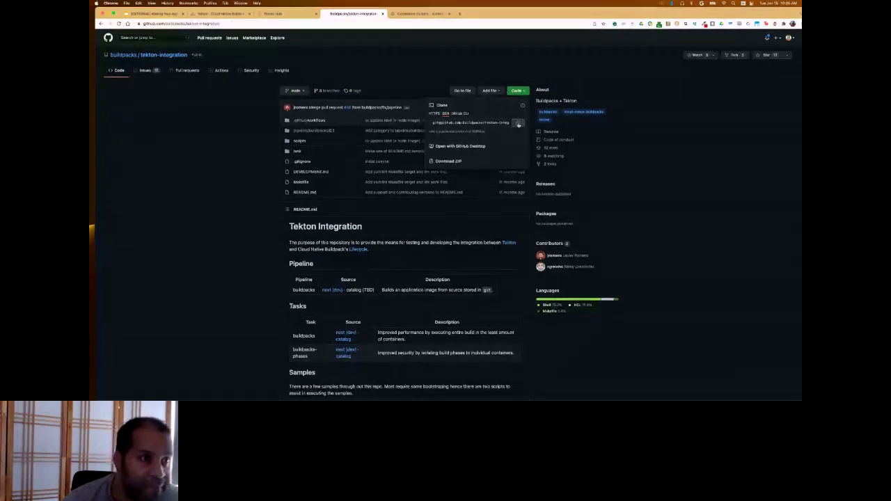
pyautogui.click(434, 113)
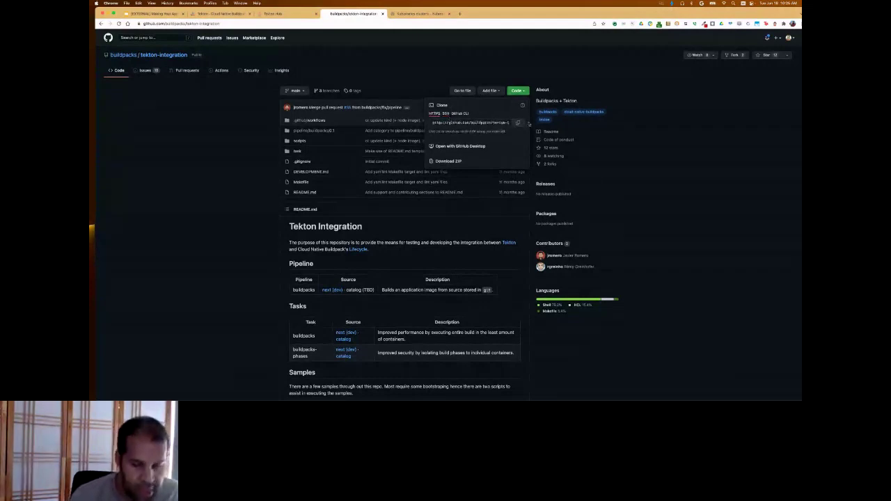
pyautogui.hotkey('ctrl', 'Tab')
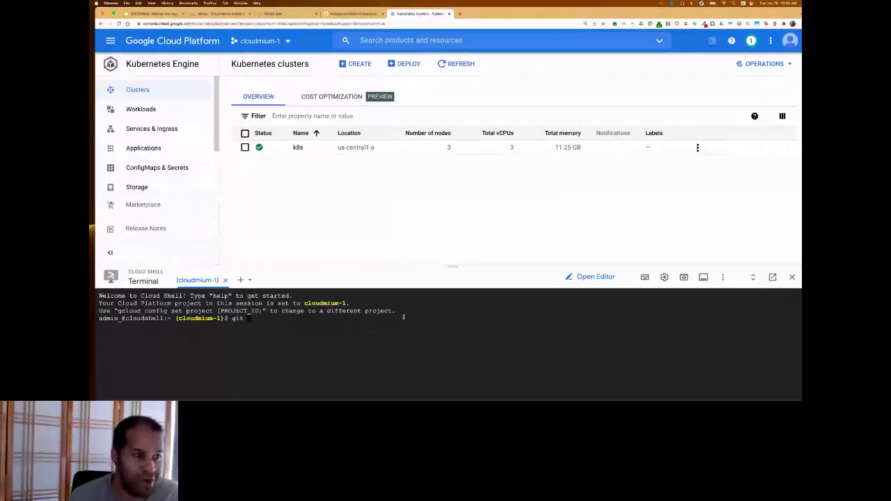
pyautogui.press('BackSpace')
pyautogui.press('BackSpace')
pyautogui.press('BackSpace')
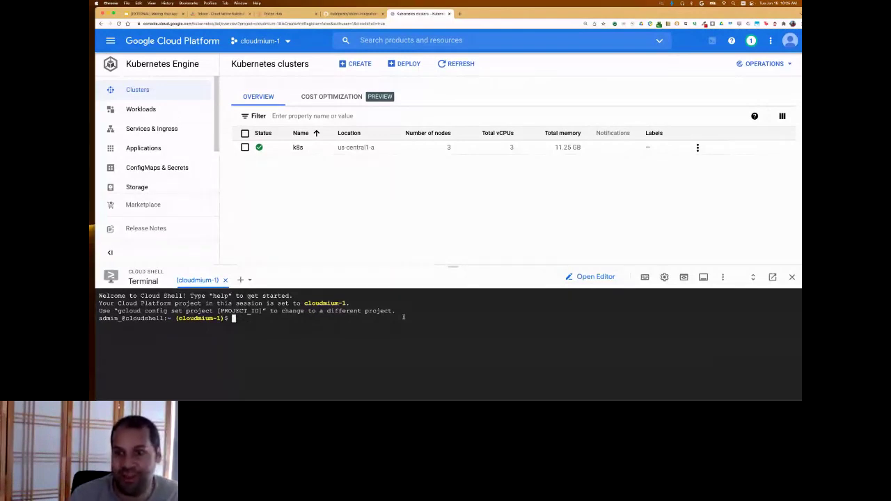
pyautogui.write('git clone')
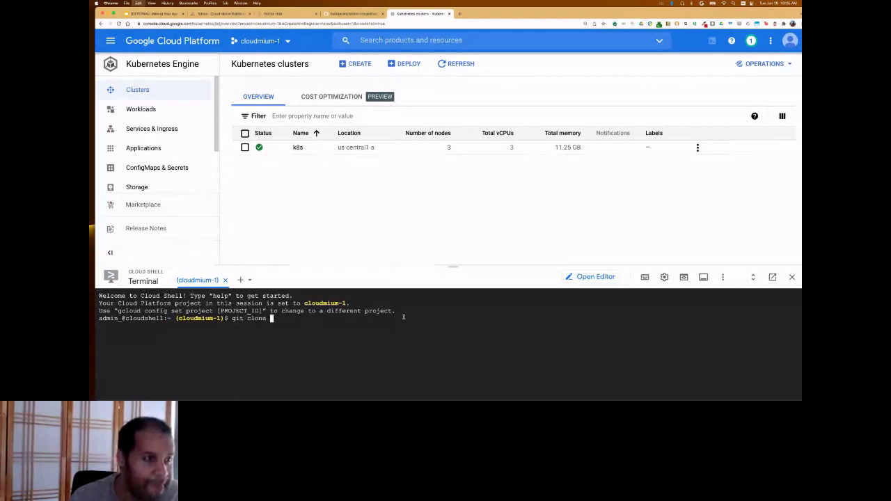
pyautogui.press('super+v')
pyautogui.press('Return')
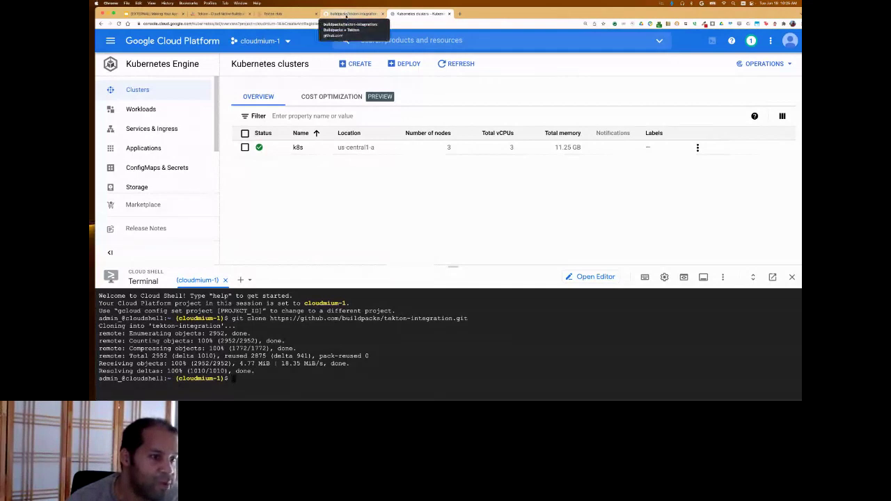
# Step: Change the Cloud Shell working directory to the cloned tekton-integration folder
pyautogui.write('cd ')
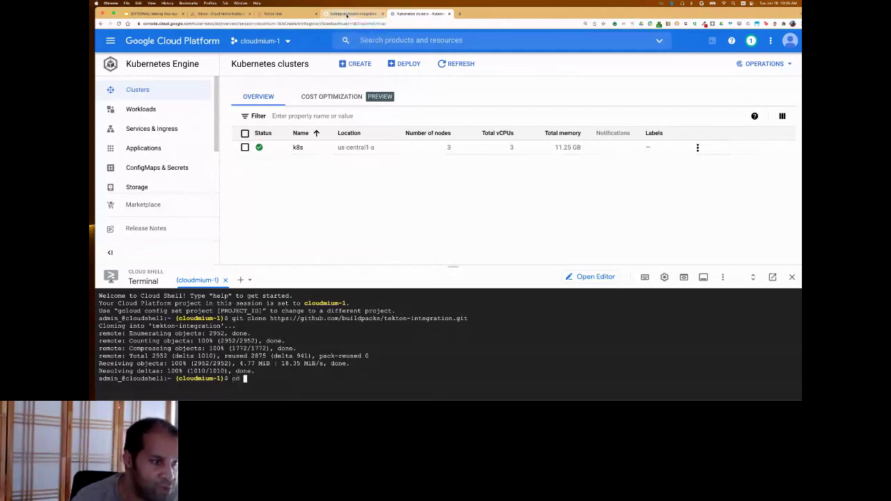
pyautogui.write('te')
pyautogui.press('Tab')
pyautogui.press('Return')
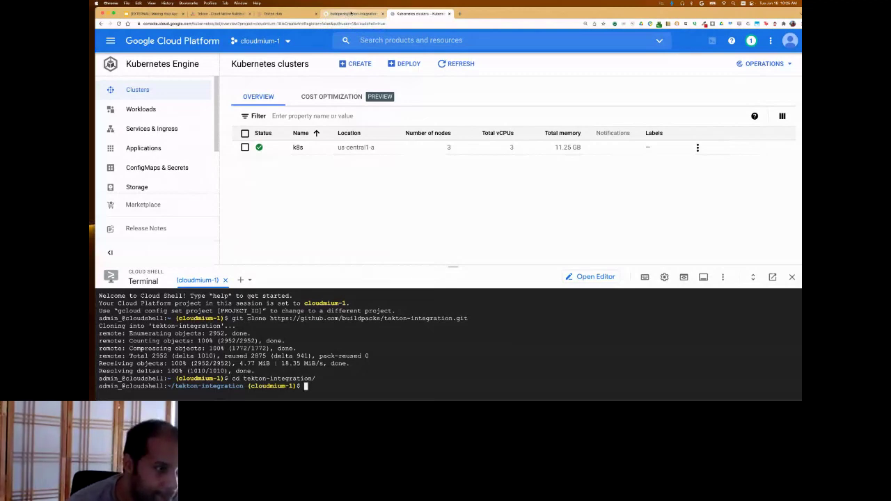
# Step: Examine the tekton-integration README on GitHub for the sample prerequisites and the run and cleanup instructions
pyautogui.click(351, 13)
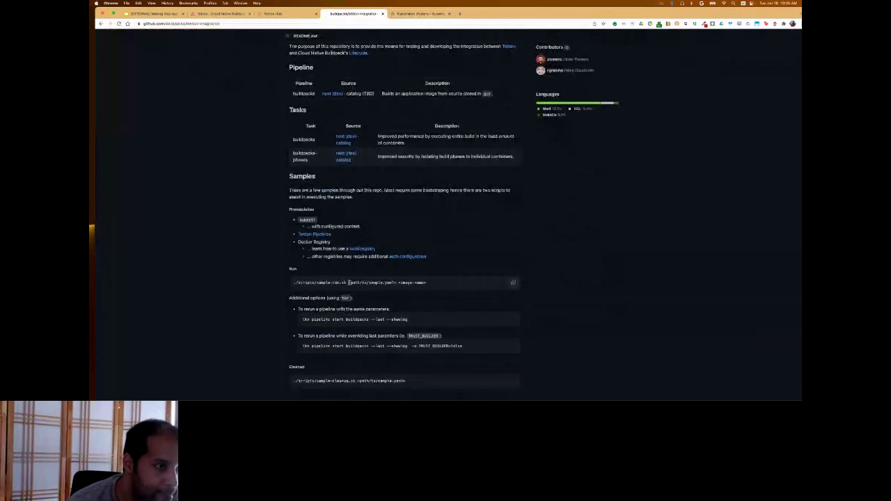
pyautogui.scroll(5, 349, 282)
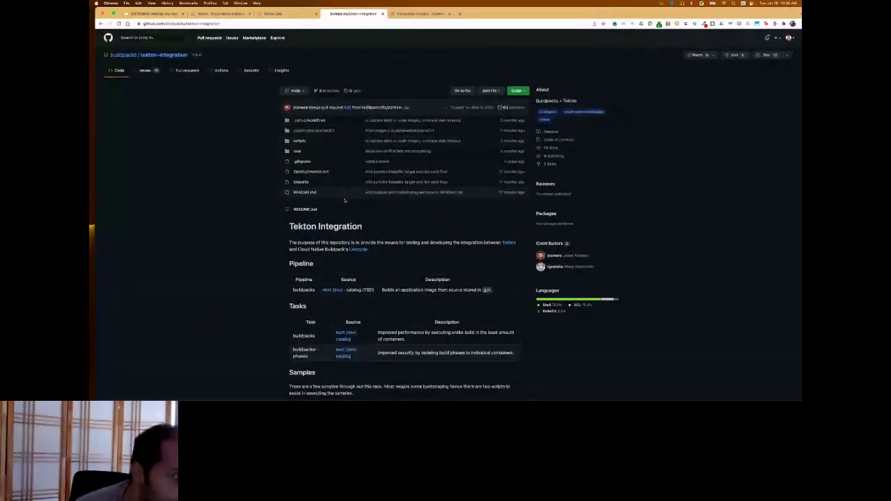
pyautogui.scroll(-4, 372, 262)
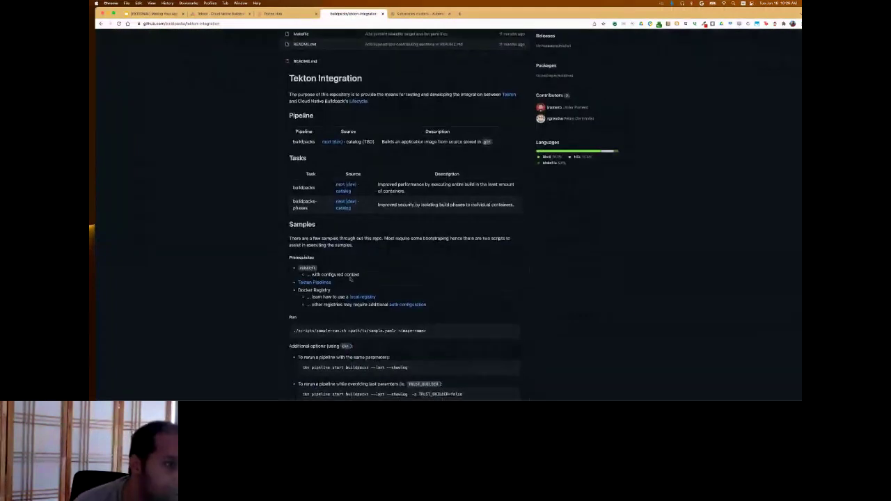
pyautogui.scroll(-4, 351, 279)
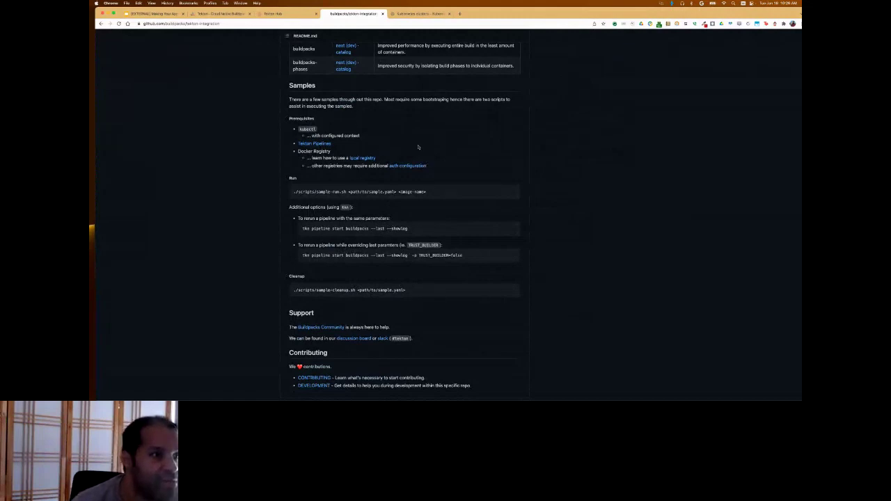
pyautogui.scroll(5, 414, 130)
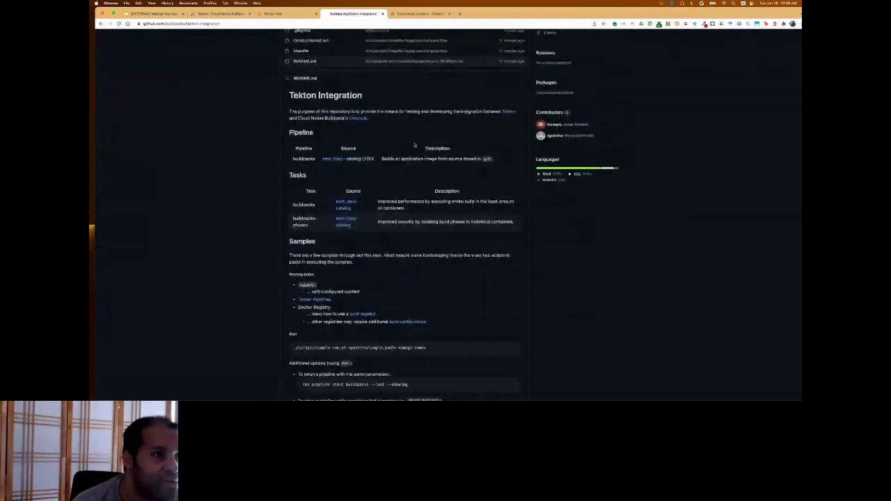
pyautogui.scroll(1, 431, 152)
pyautogui.scroll(2, 427, 150)
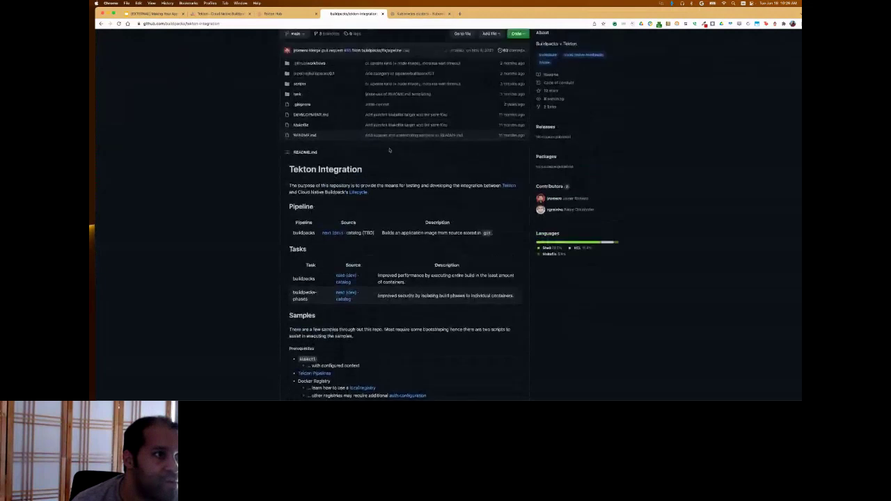
# Step: Open sample-run.sh from the repository's scripts folder in a separate tab and examine the commands it runs
pyautogui.click(403, 15)
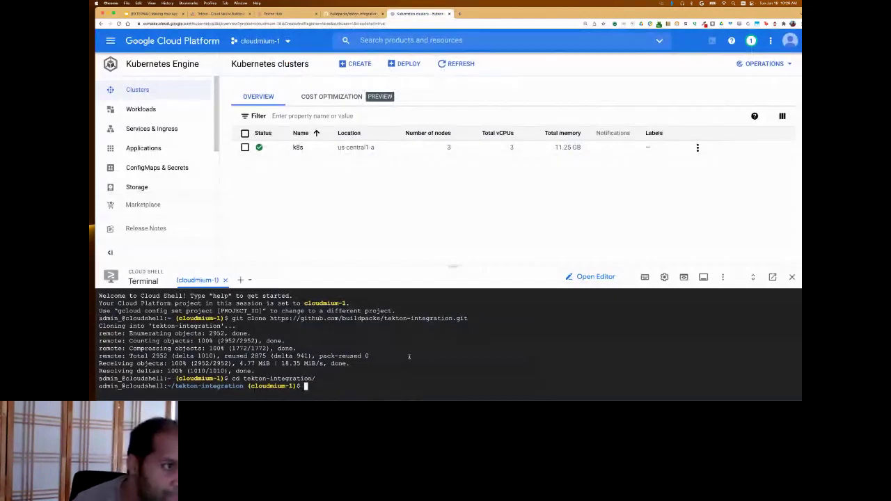
pyautogui.click(333, 14)
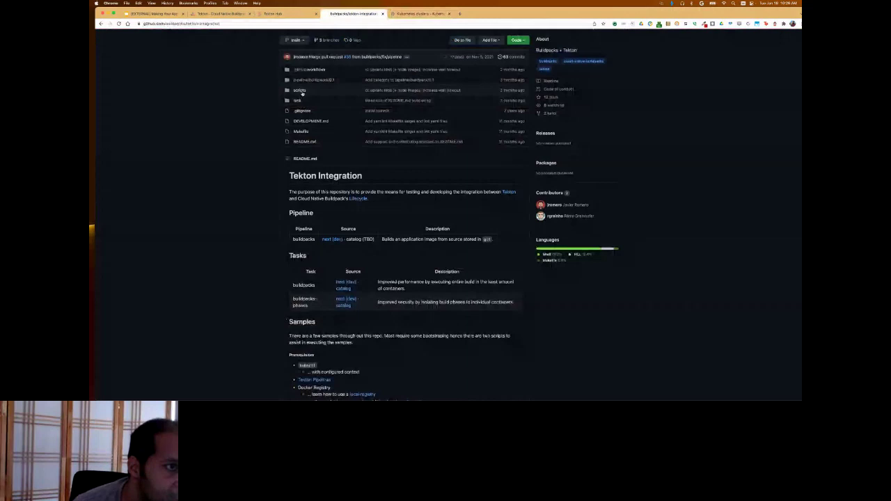
pyautogui.keyDown('super'); pyautogui.click(300, 90); pyautogui.keyUp('super')
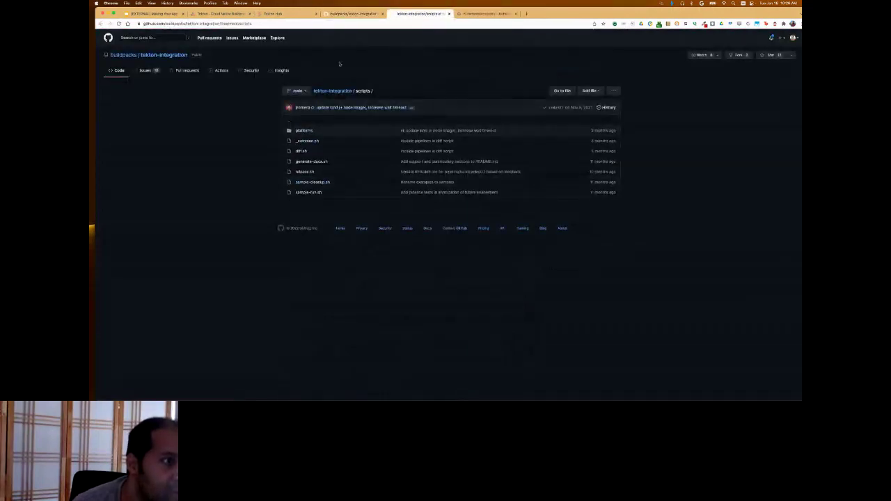
pyautogui.click(319, 193)
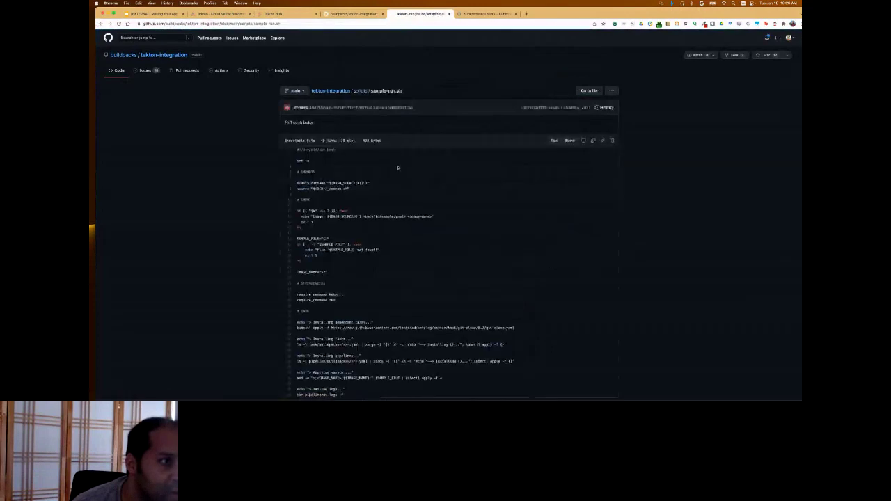
pyautogui.scroll(-1, 404, 178)
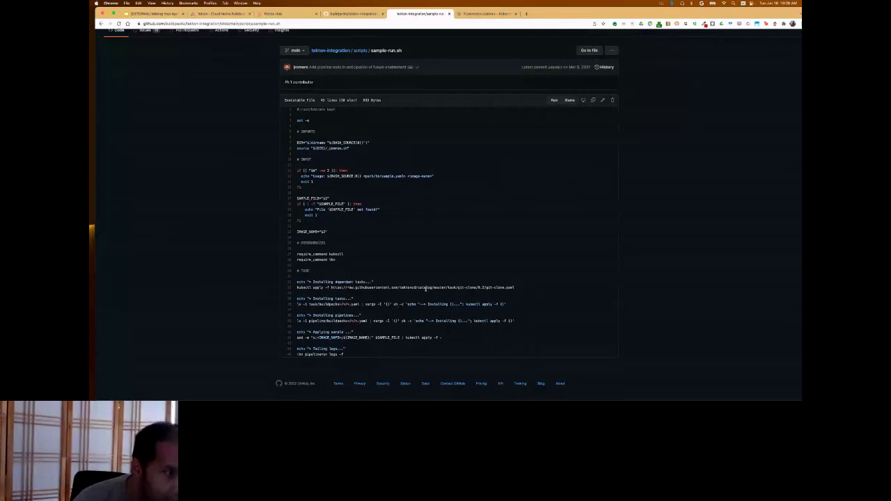
# Step: Try to install the Buildpacks 0.3 task in Cloud Shell with the kubectl apply command from Tekton Hub, authorizing the credentials request
pyautogui.click(300, 13)
pyautogui.click(399, 141)
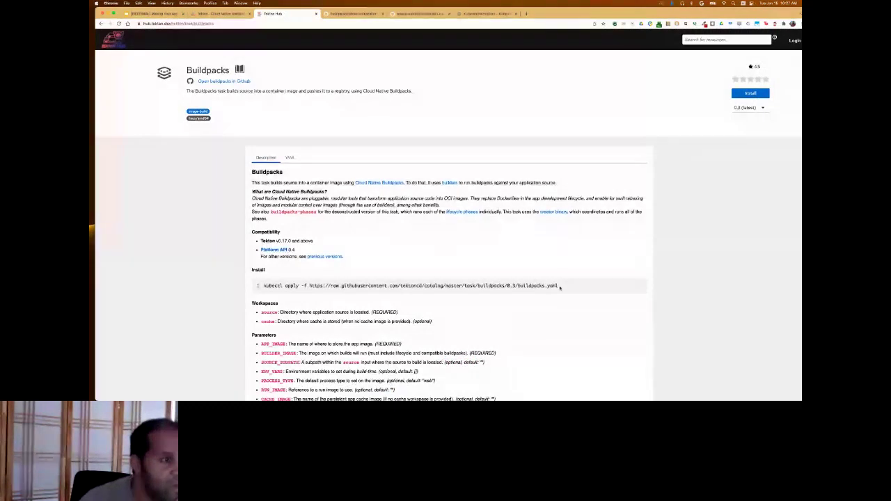
pyautogui.moveTo(560, 287); pyautogui.dragTo(262, 285)
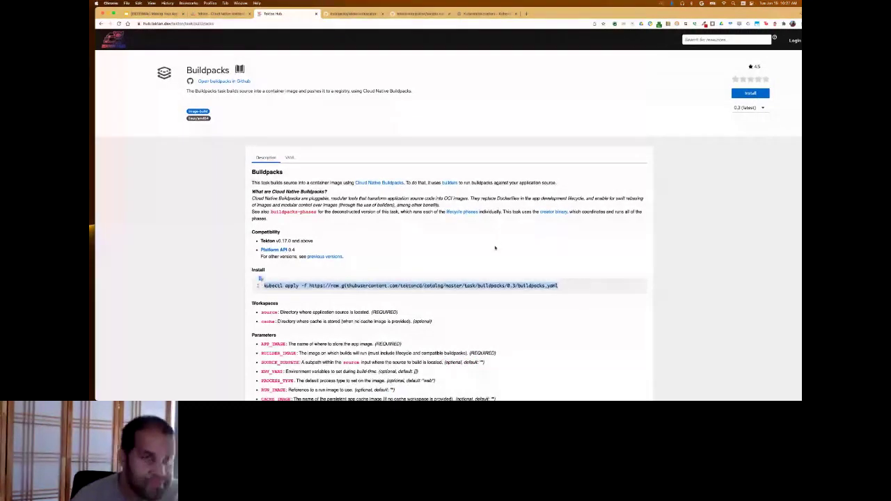
pyautogui.press('super+c')
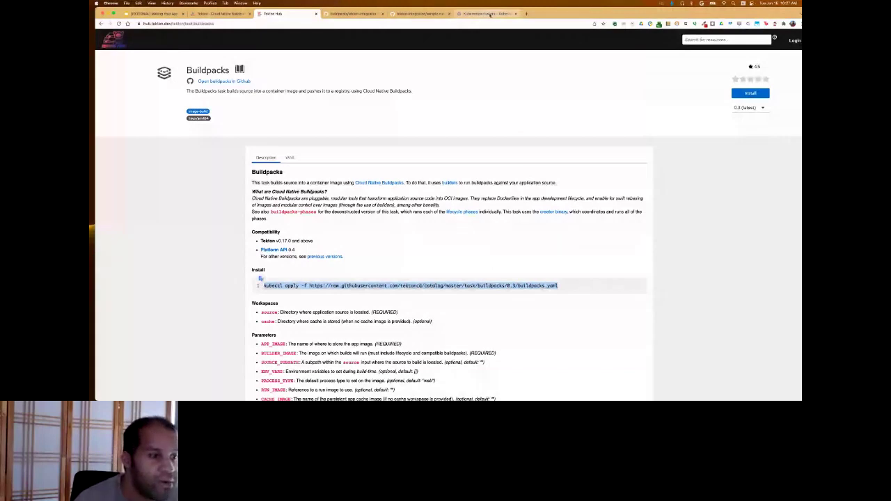
pyautogui.click(526, 14)
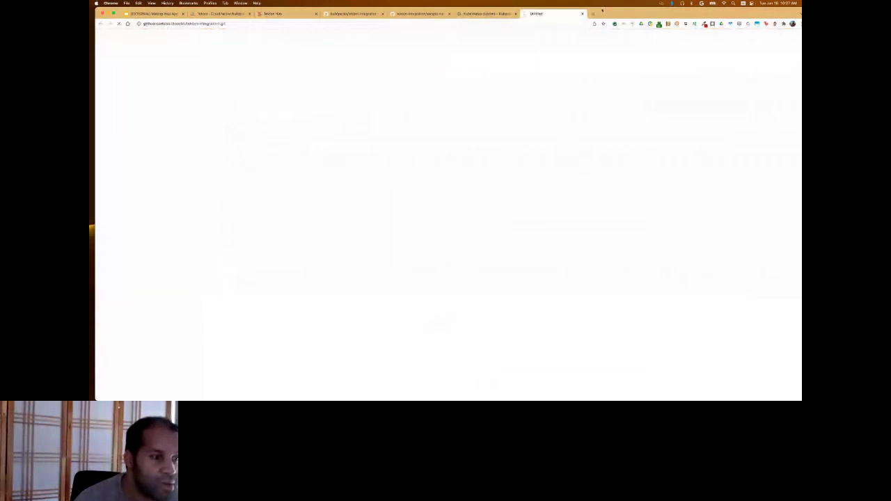
pyautogui.press('super+w')
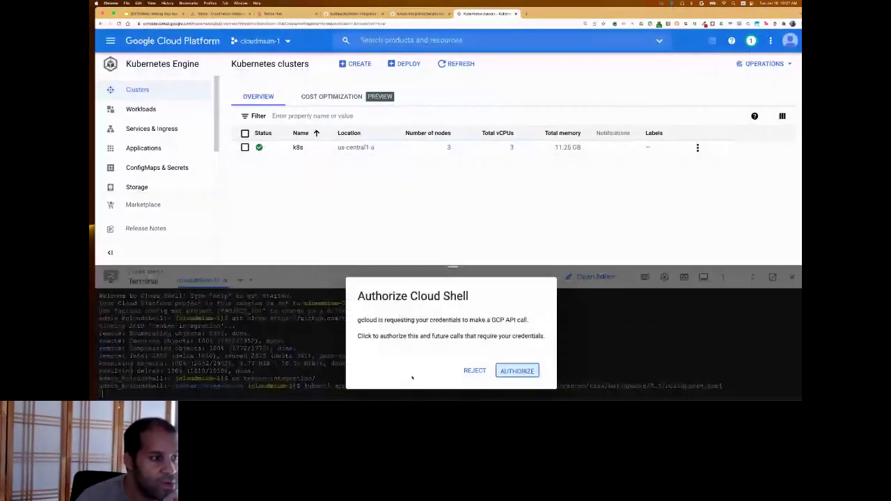
pyautogui.press('Return')
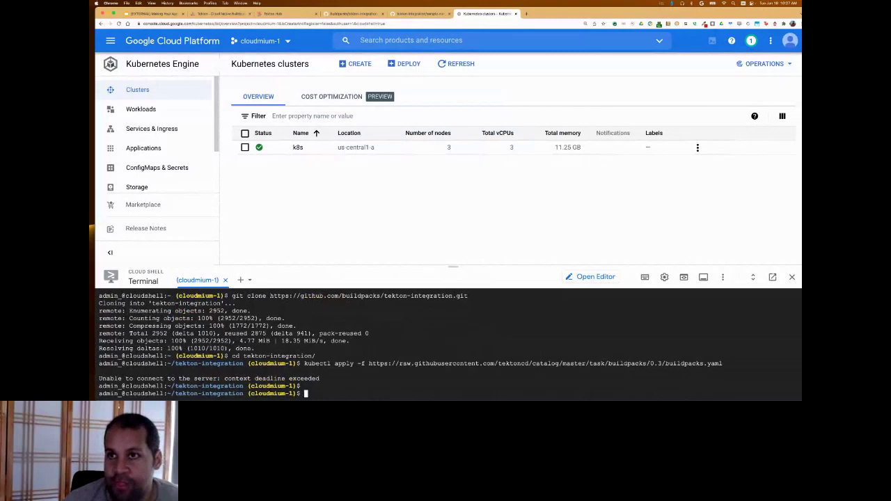
# Step: Connect Cloud Shell to the cluster with gcloud container clusters get-credentials k8s --zone us-central1-a --project cloudmium-1
pyautogui.press('super+Tab')
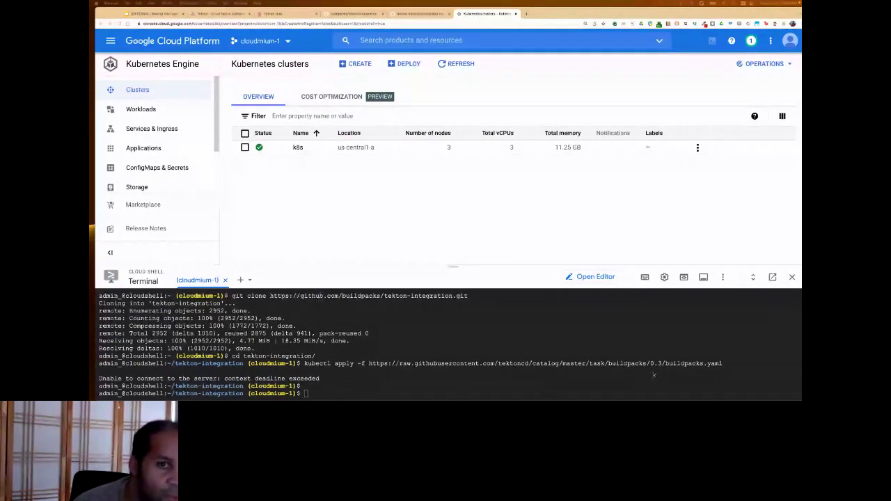
pyautogui.click(698, 148)
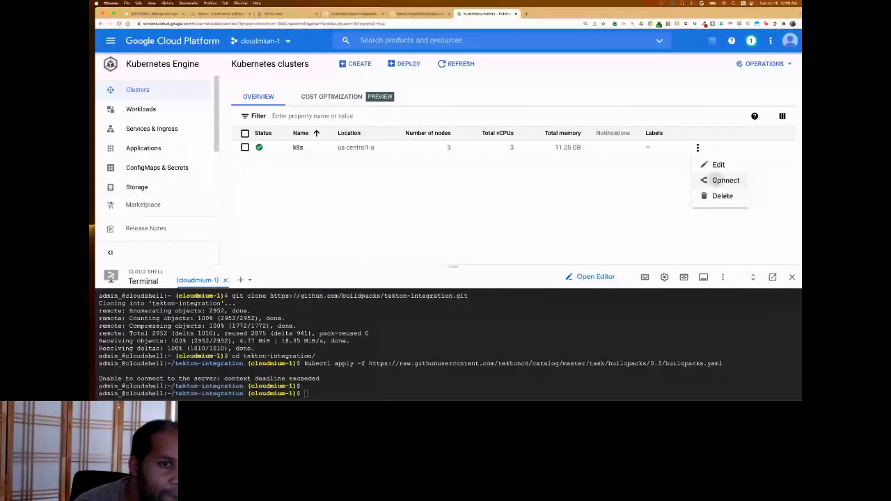
pyautogui.click(715, 180)
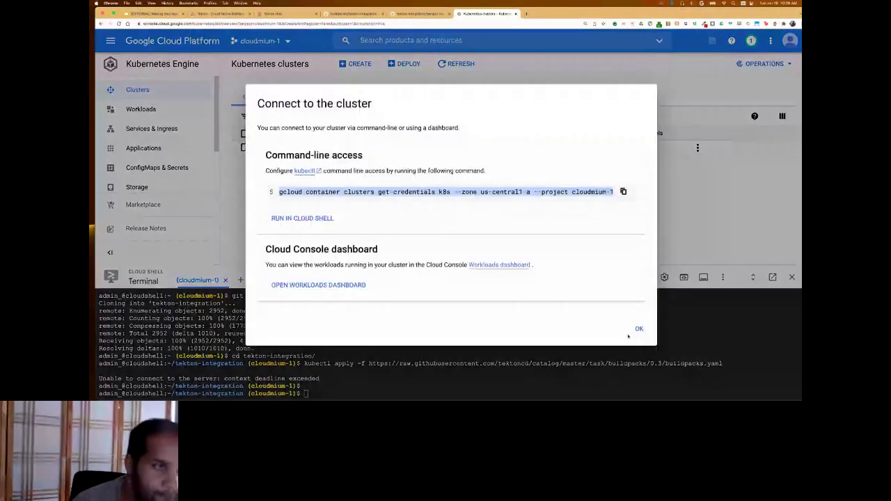
pyautogui.click(535, 364)
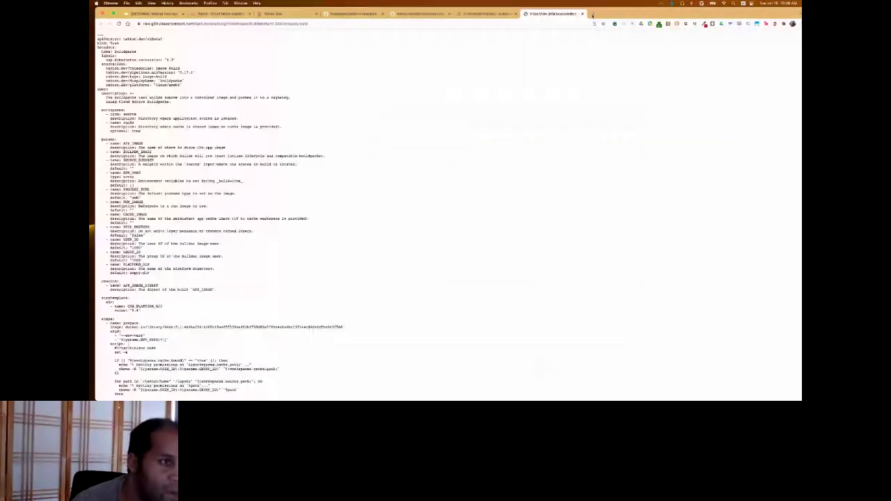
pyautogui.click(582, 14)
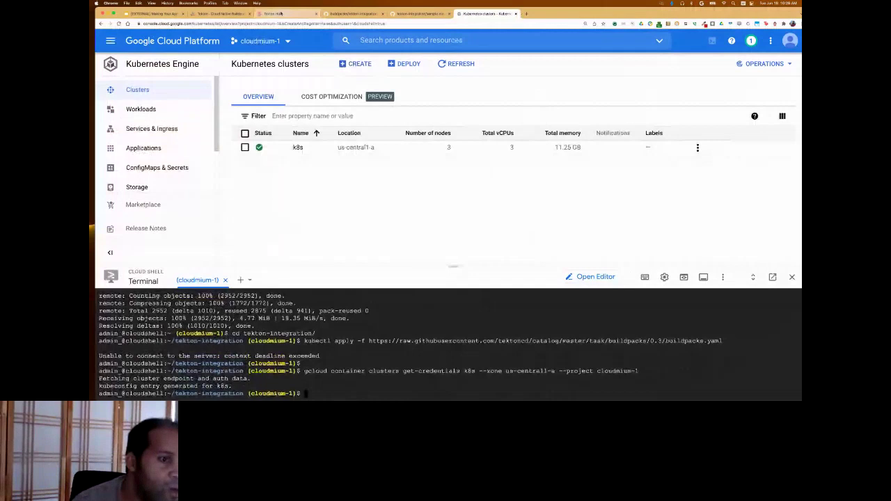
pyautogui.click(275, 13)
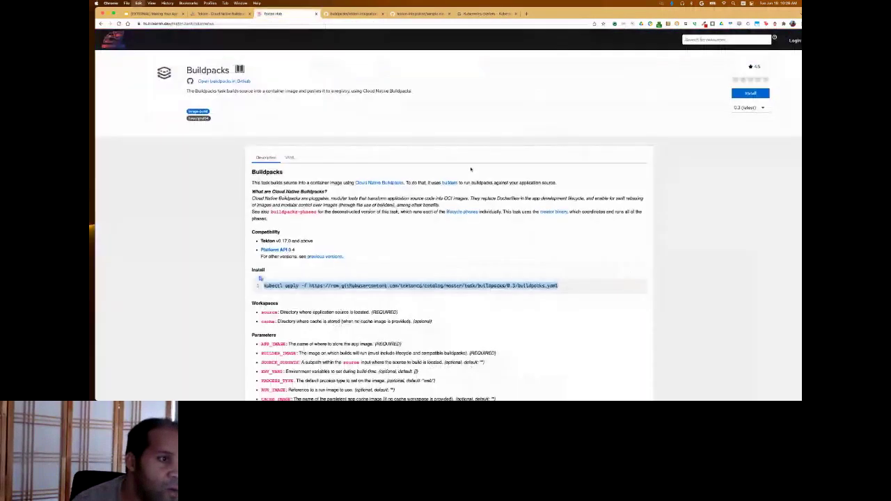
pyautogui.click(485, 13)
pyautogui.press('super+v')
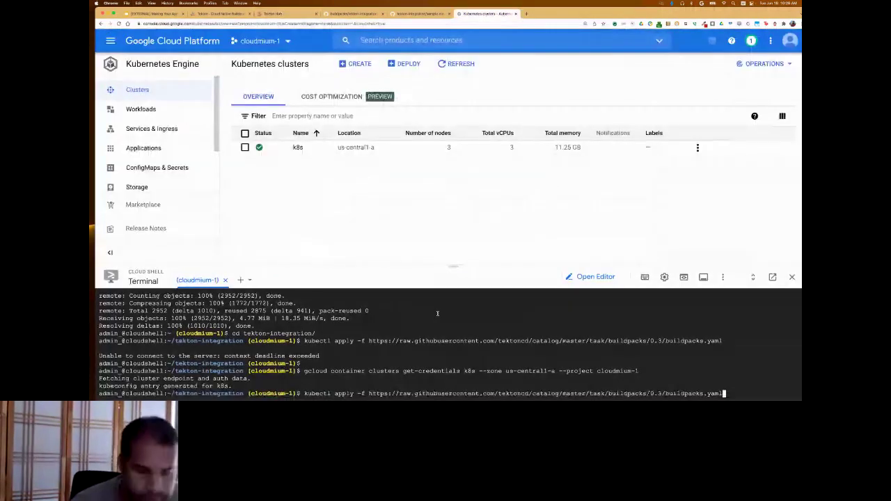
pyautogui.press('Return')
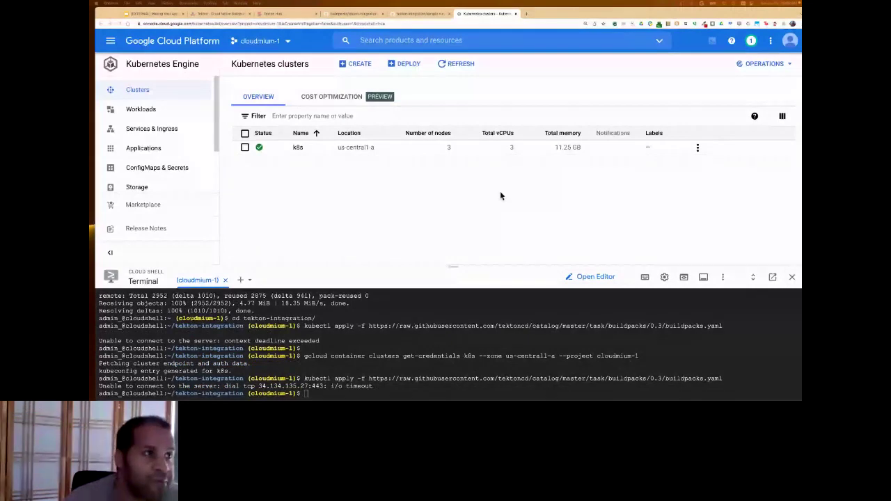
# Step: Examine the Tekton page of the Buildpacks.io docs, enlarged for reading, for the prerequisites and the Tekton, dashboard and task installation steps
pyautogui.click(223, 14)
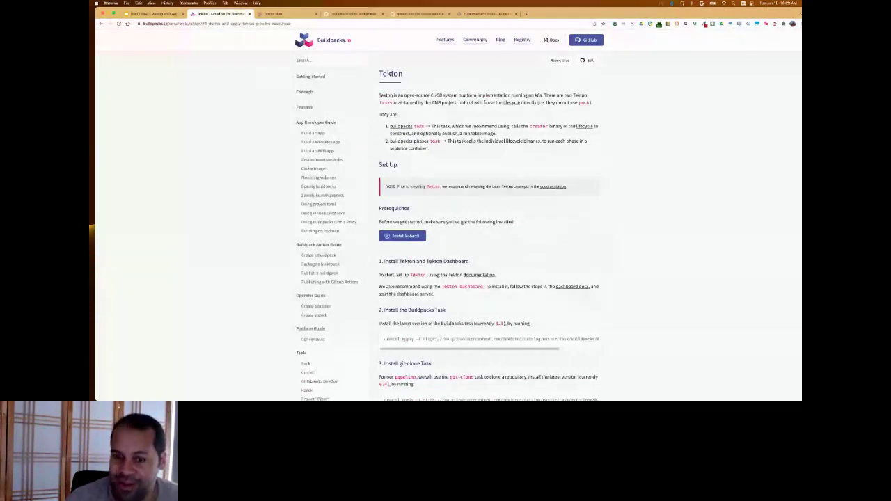
pyautogui.moveTo(394, 95); pyautogui.dragTo(412, 95)
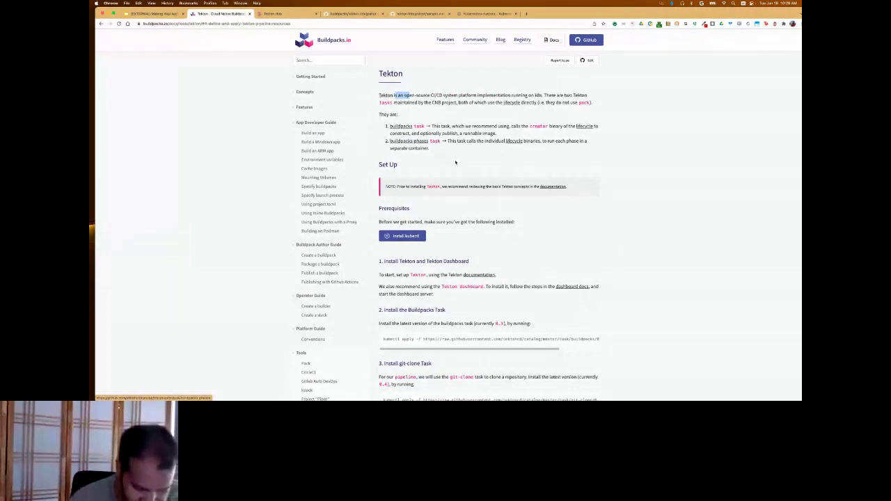
pyautogui.scroll(-2, 473, 177)
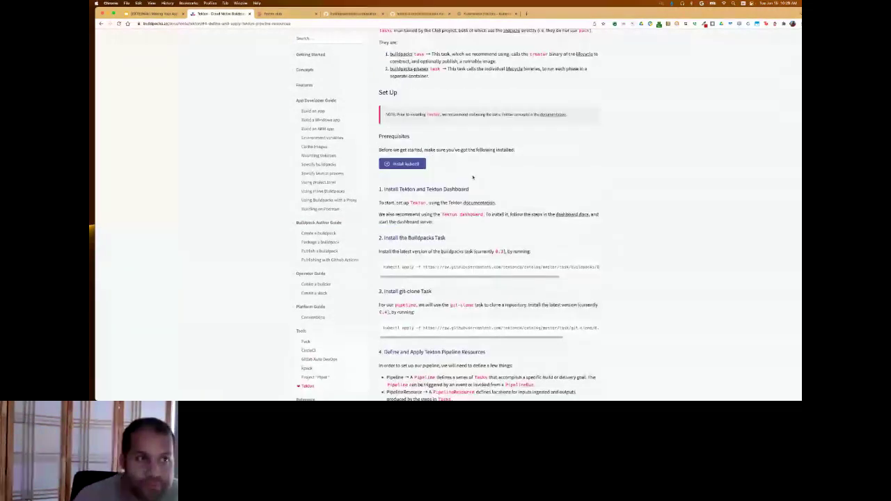
pyautogui.press('super+equal')
pyautogui.press('super+equal')
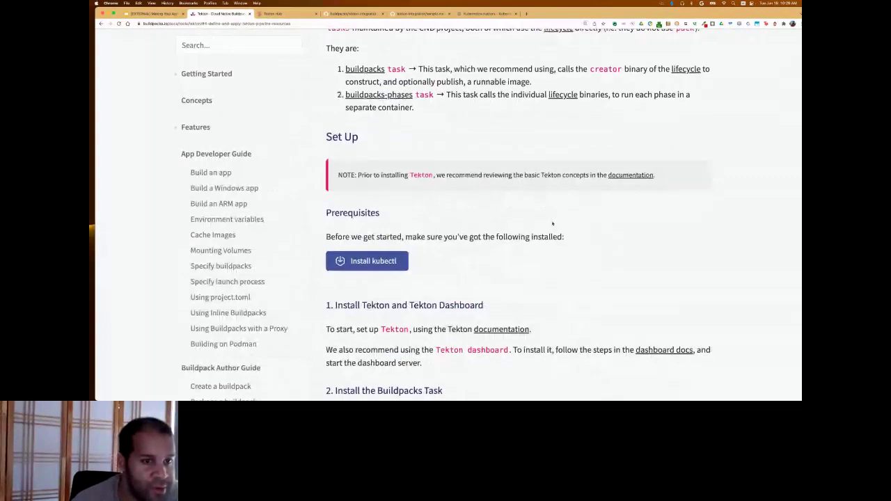
pyautogui.scroll(-3, 553, 223)
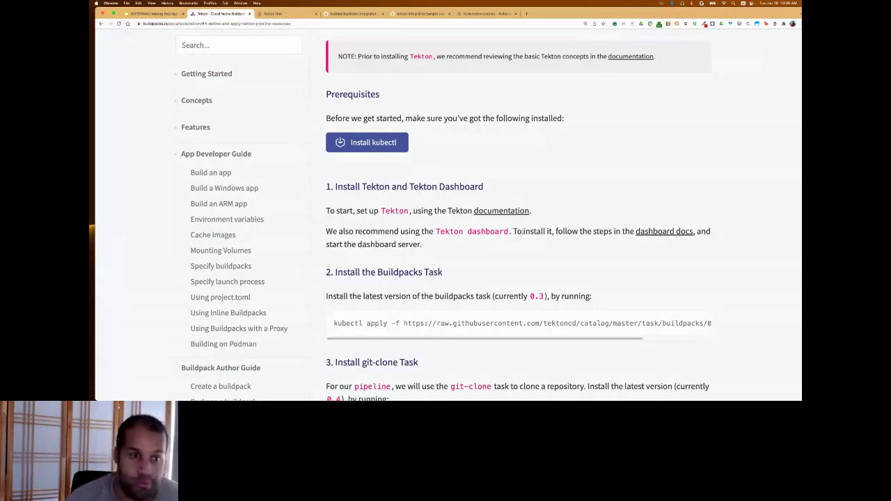
pyautogui.scroll(-1, 530, 253)
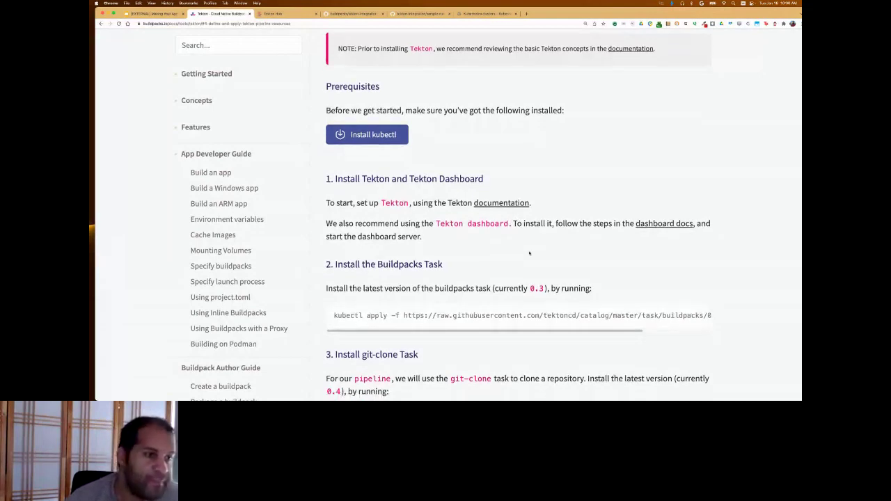